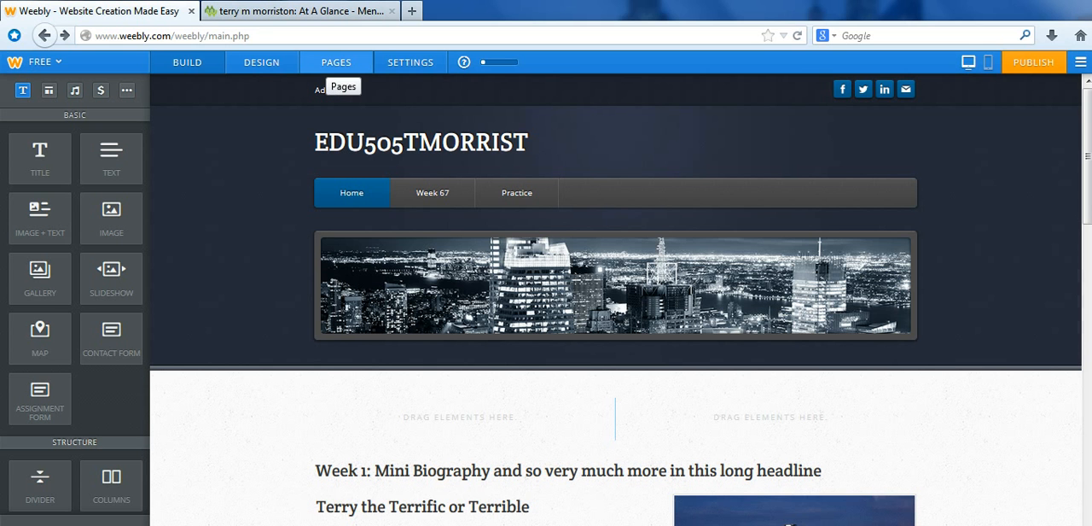
- Add a blog page named "Parents In Education" with the Short Header layout and save it for editing
{"action": "left_click", "coordinate": [336, 62]}
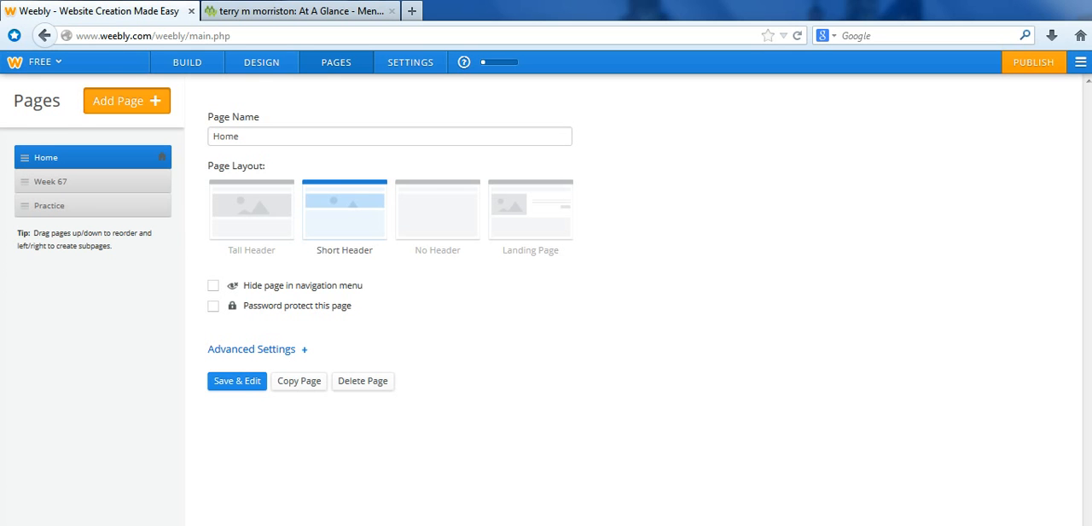
{"action": "left_click", "coordinate": [126, 101]}
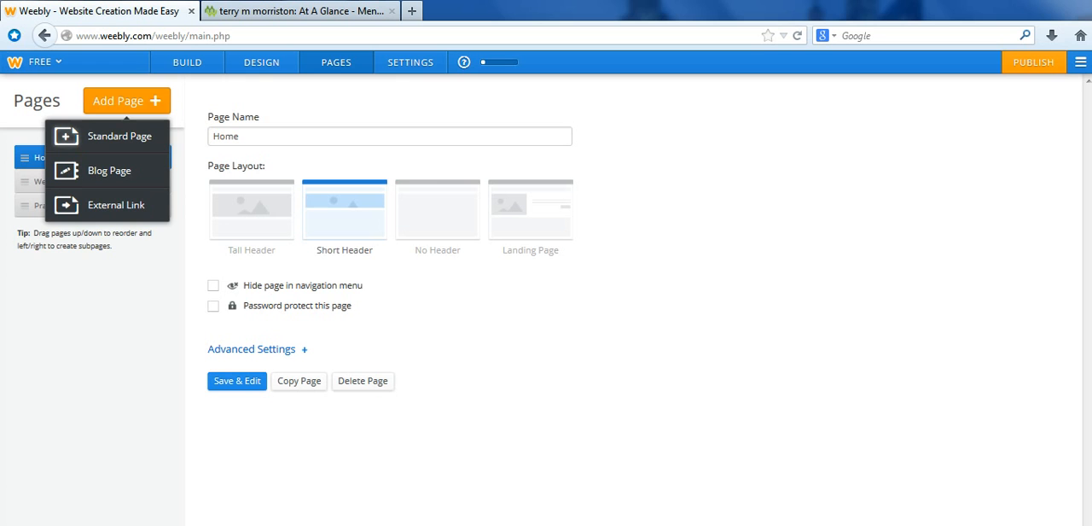
{"action": "left_click", "coordinate": [110, 171]}
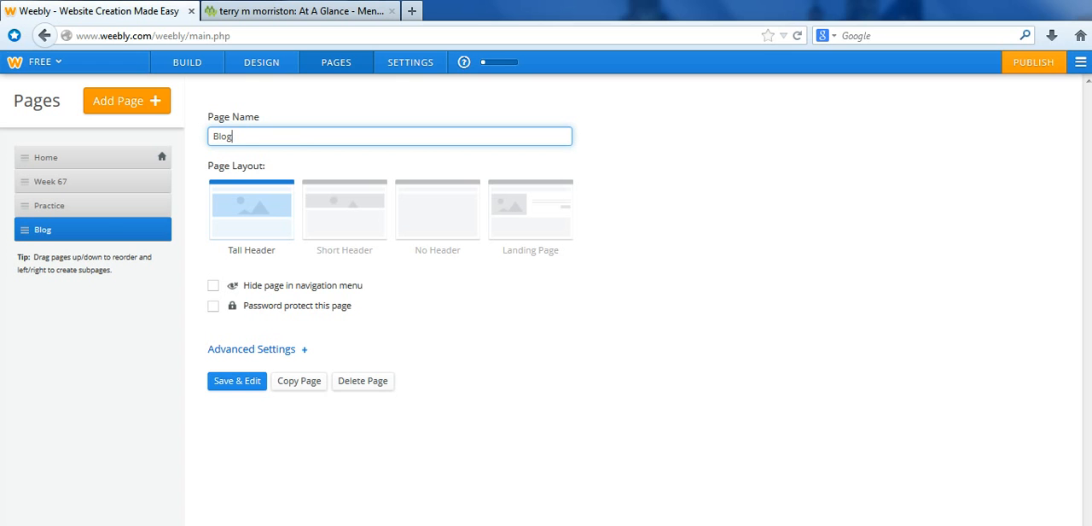
{"action": "key", "text": "BackSpace"}
{"action": "key", "text": "BackSpace"}
{"action": "key", "text": "BackSpace"}
{"action": "key", "text": "BackSpace"}
{"action": "type", "text": "Parents In Education"}
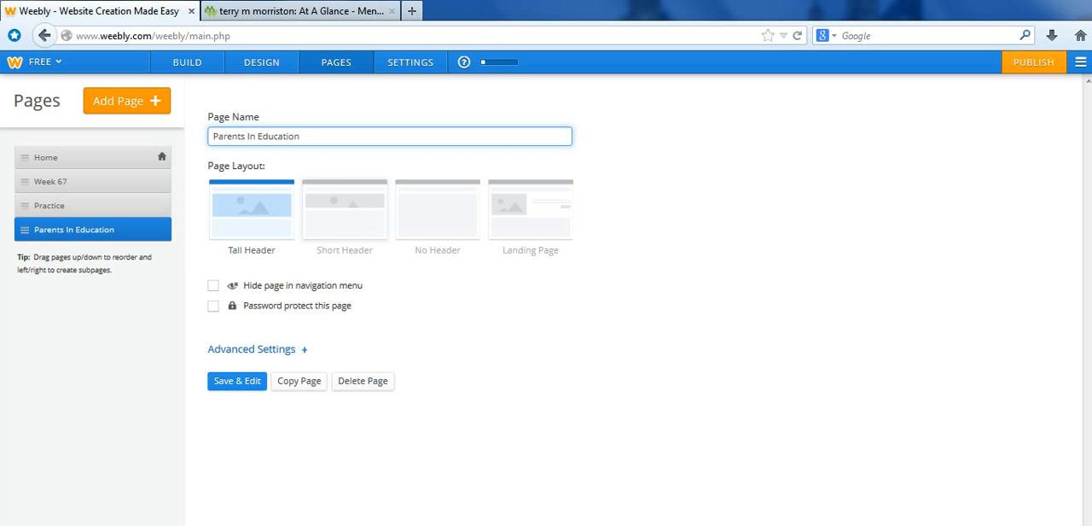
{"action": "left_click", "coordinate": [345, 210]}
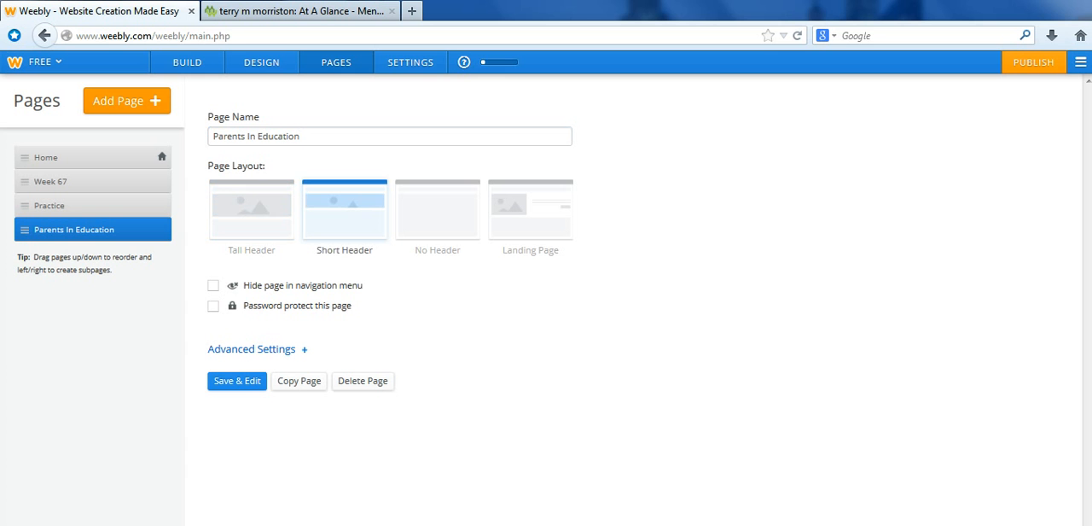
{"action": "left_click", "coordinate": [237, 381]}
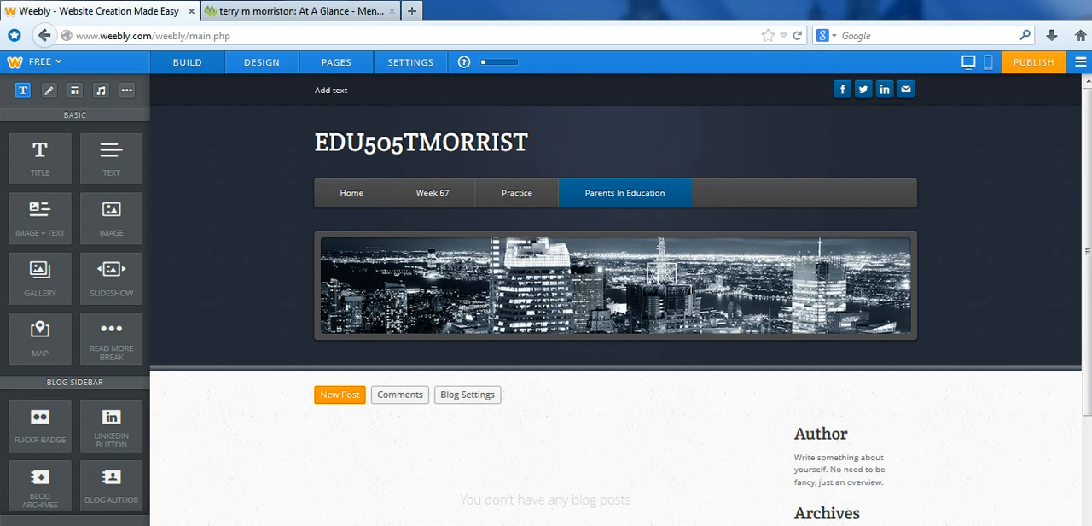
- Create a blog post titled "Too Many Cooks" with a text element on parents helping with schoolwork, and set its comments to Closed
{"action": "scroll", "coordinate": [616, 298], "scroll_direction": "down", "scroll_amount": 2}
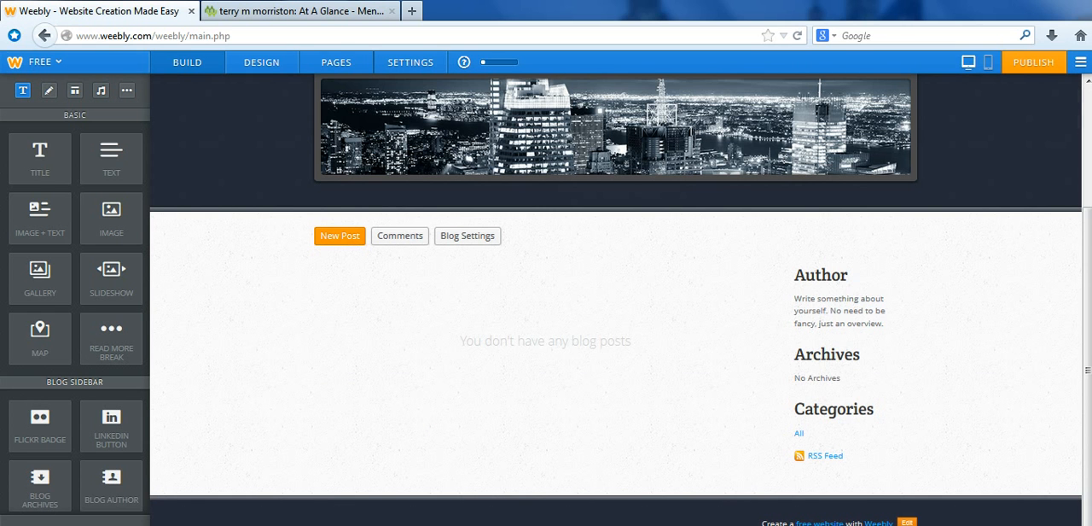
{"action": "left_click", "coordinate": [339, 236]}
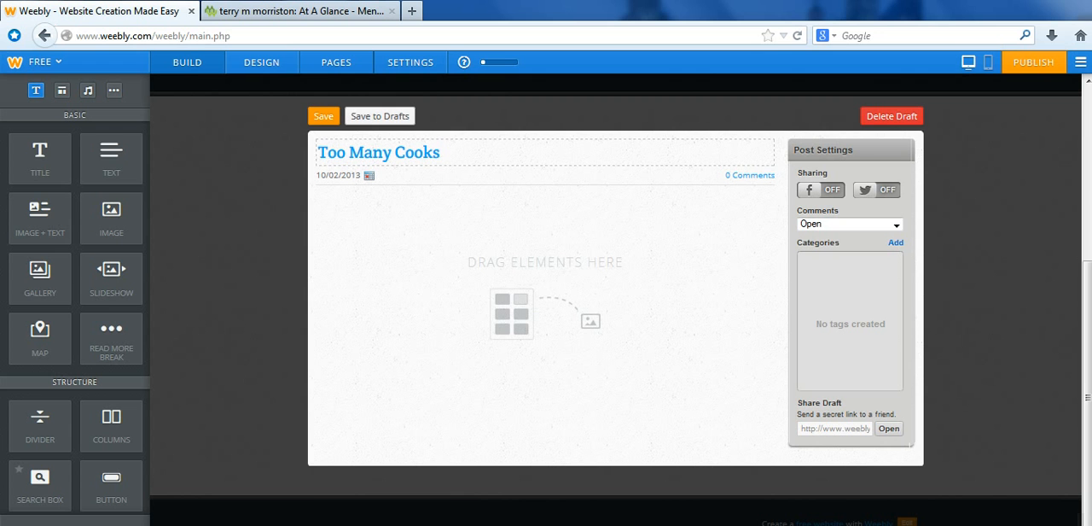
{"action": "left_click_drag", "start_coordinate": [111, 160], "coordinate": [461, 260]}
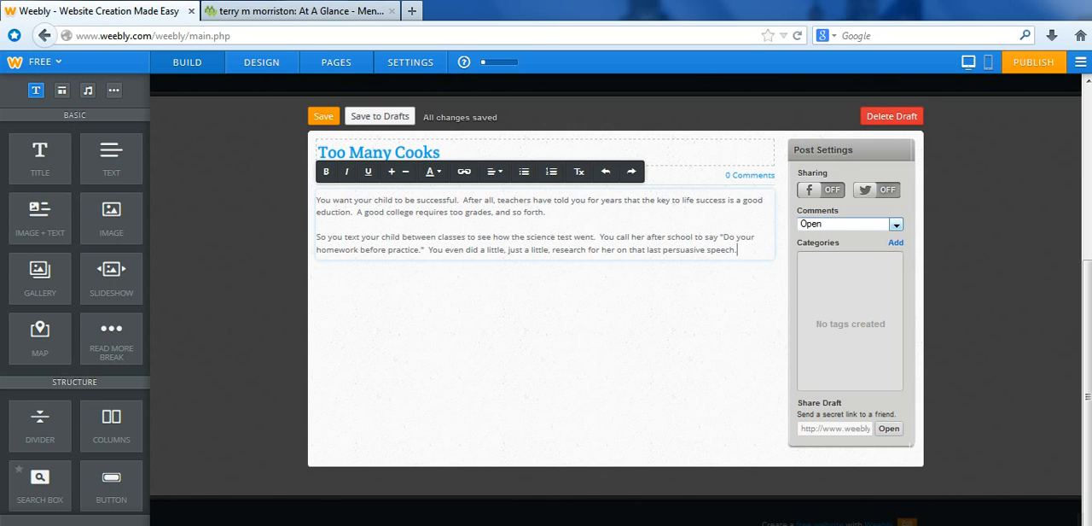
{"action": "left_click", "coordinate": [895, 223]}
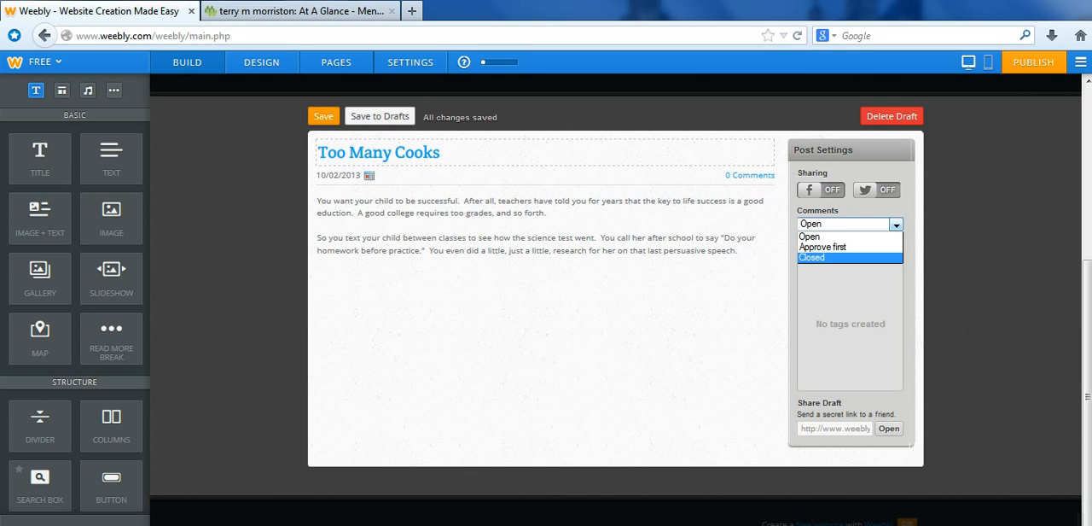
{"action": "left_click", "coordinate": [813, 257]}
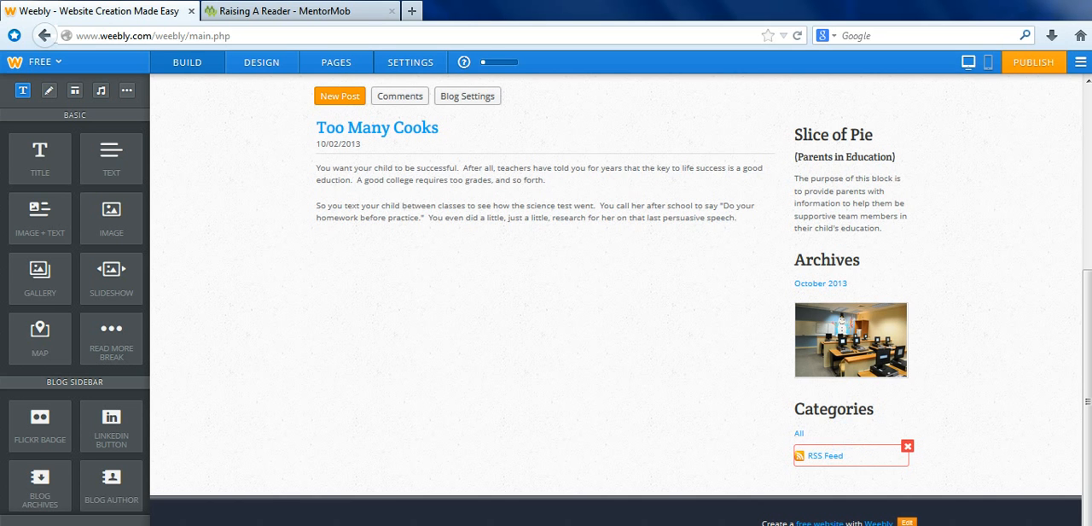
- Delete the RSS Feed and Categories elements from the blog sidebar
{"action": "left_click", "coordinate": [907, 446]}
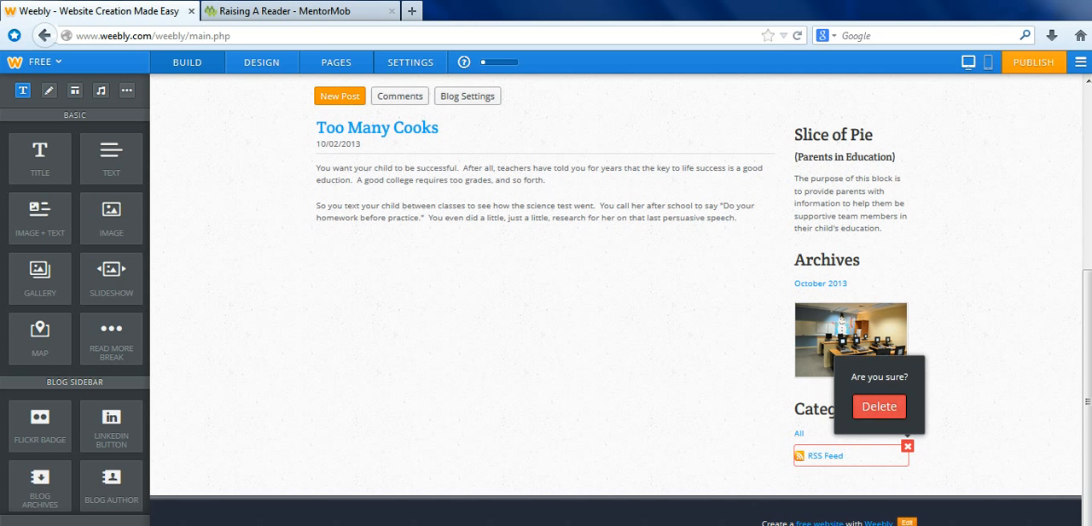
{"action": "left_click", "coordinate": [879, 406]}
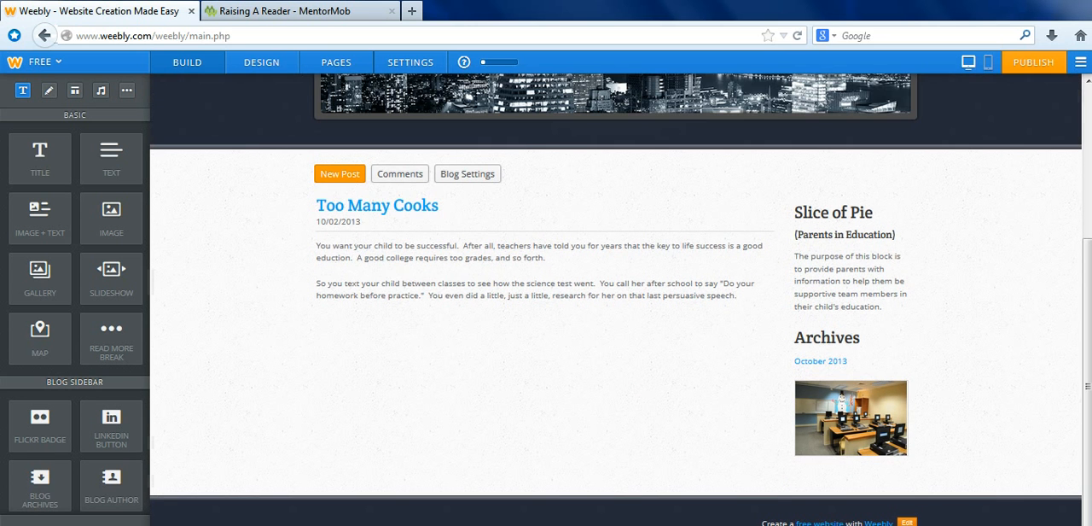
- Reopen the "Too Many Cooks" post for editing and add an Embed Code element below its text
{"action": "mouse_move", "coordinate": [419, 208]}
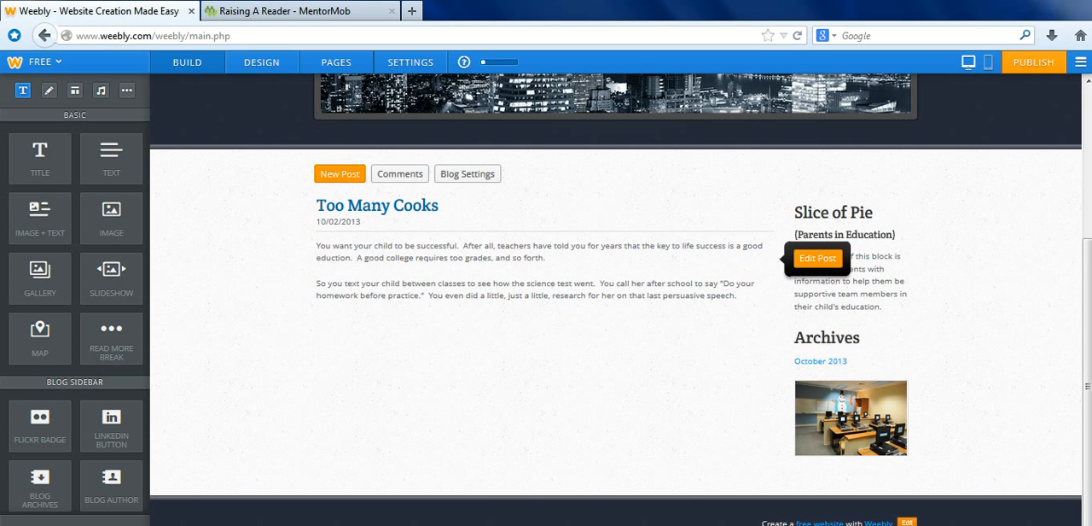
{"action": "left_click", "coordinate": [816, 258]}
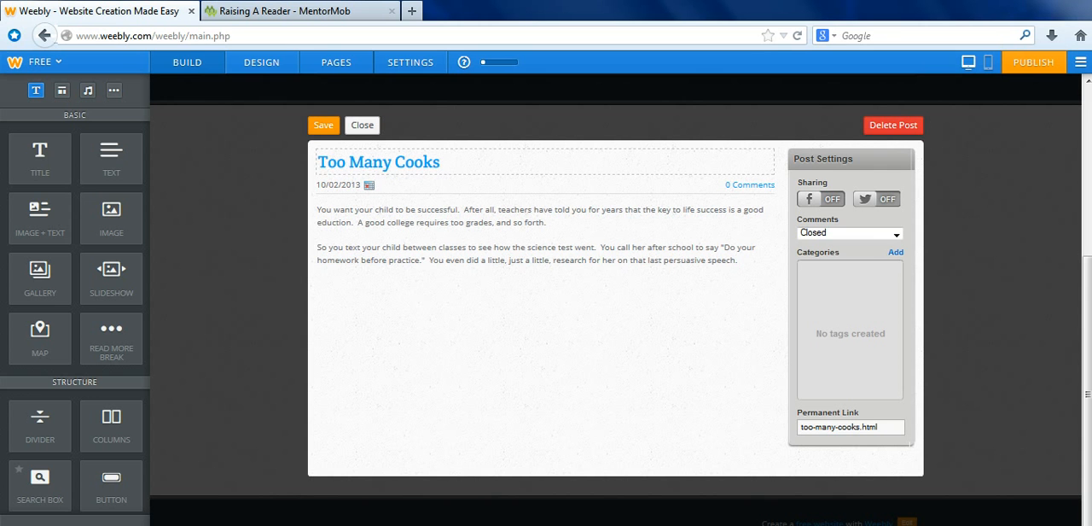
{"action": "scroll", "coordinate": [75, 298], "scroll_direction": "down", "scroll_amount": 6}
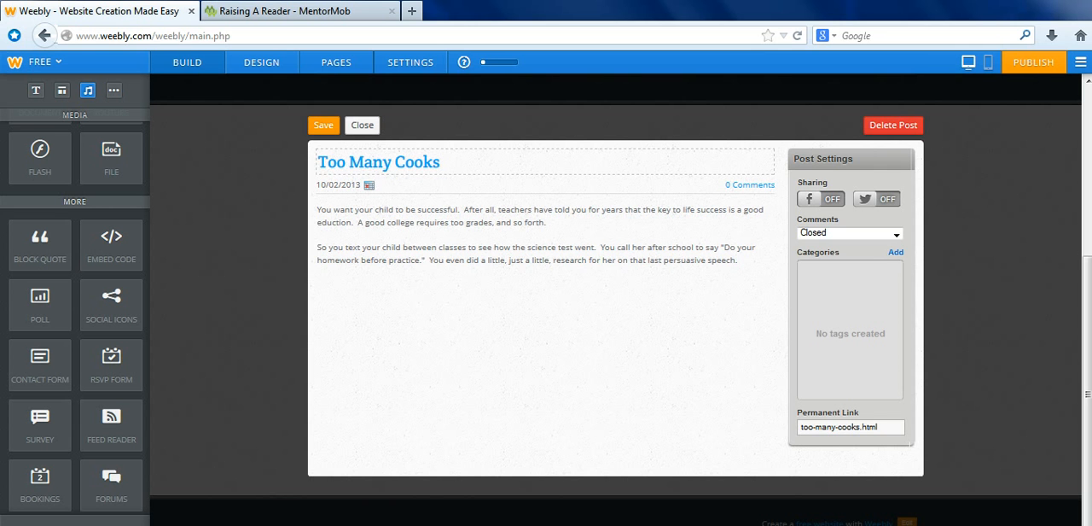
{"action": "left_click_drag", "start_coordinate": [112, 244], "coordinate": [489, 332]}
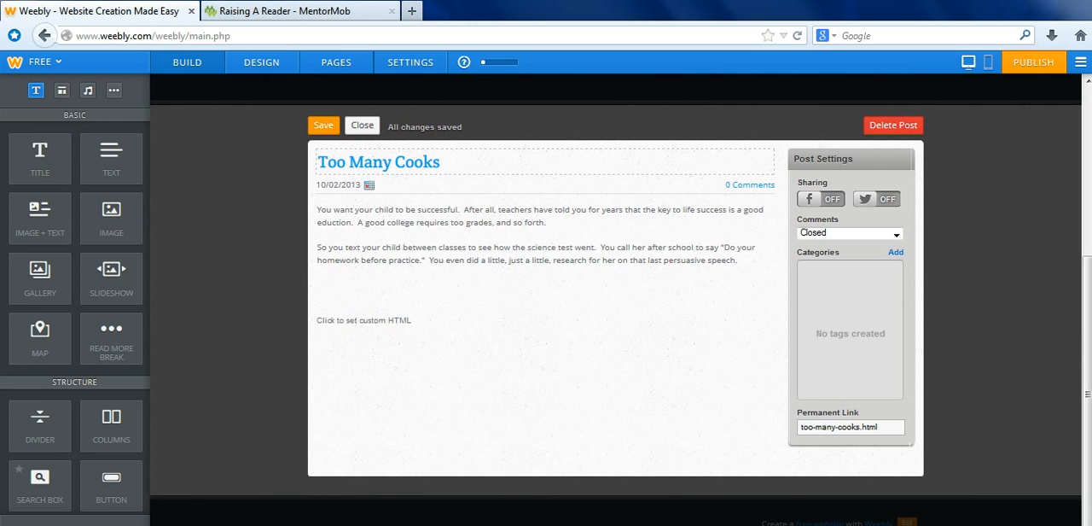
- Switch to MentorMob and get the HTML embed code of the education advice playlist from its sharing options
{"action": "left_click", "coordinate": [282, 10]}
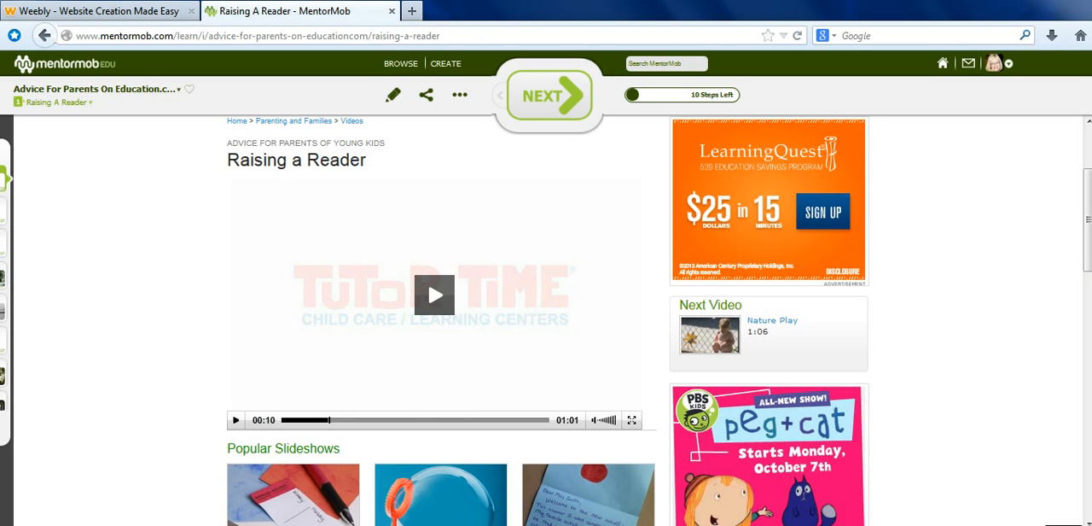
{"action": "left_click", "coordinate": [45, 35]}
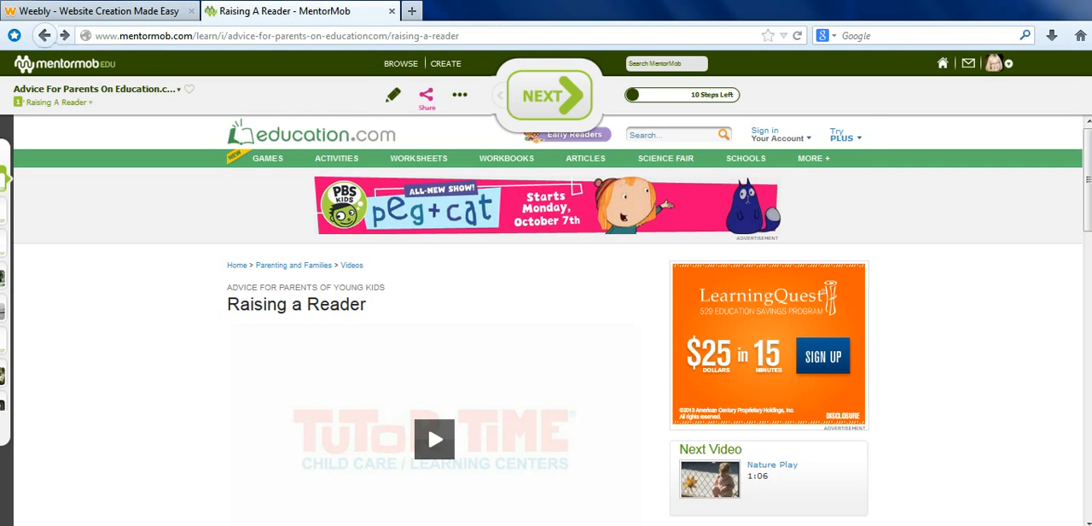
{"action": "left_click", "coordinate": [426, 96]}
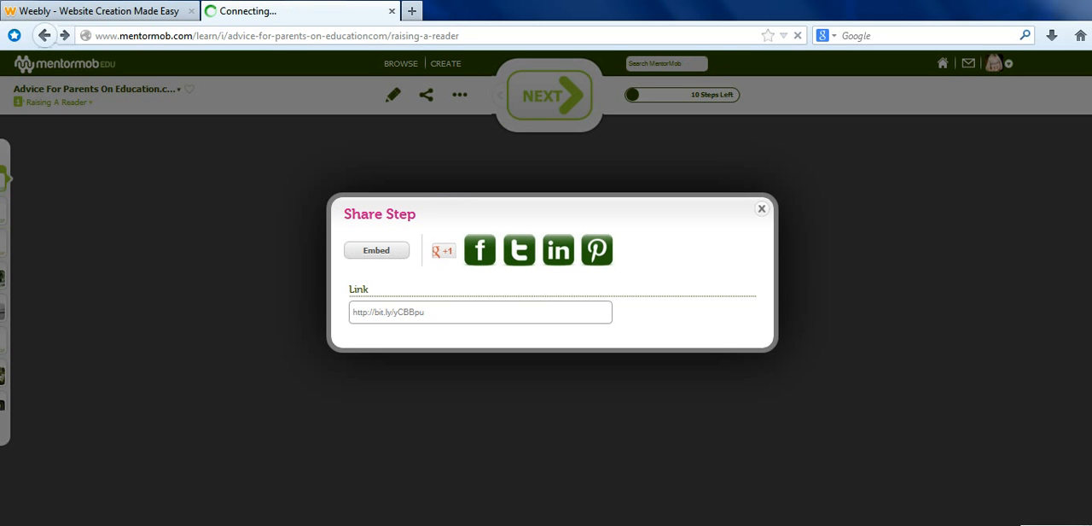
{"action": "left_click", "coordinate": [376, 250]}
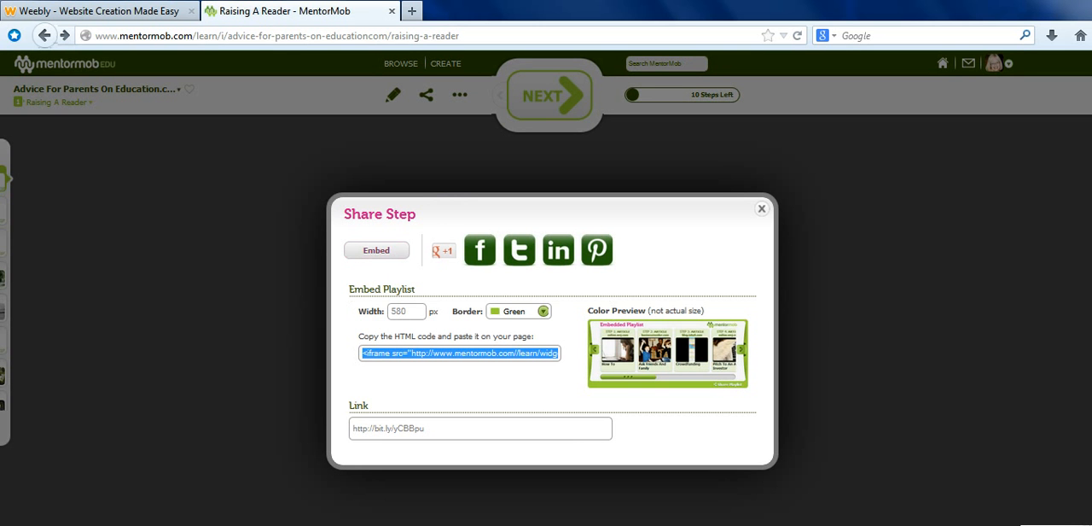
- Switch back to Weebly, paste the playlist's embed code into the post's custom HTML element and save the post
{"action": "left_click", "coordinate": [99, 11]}
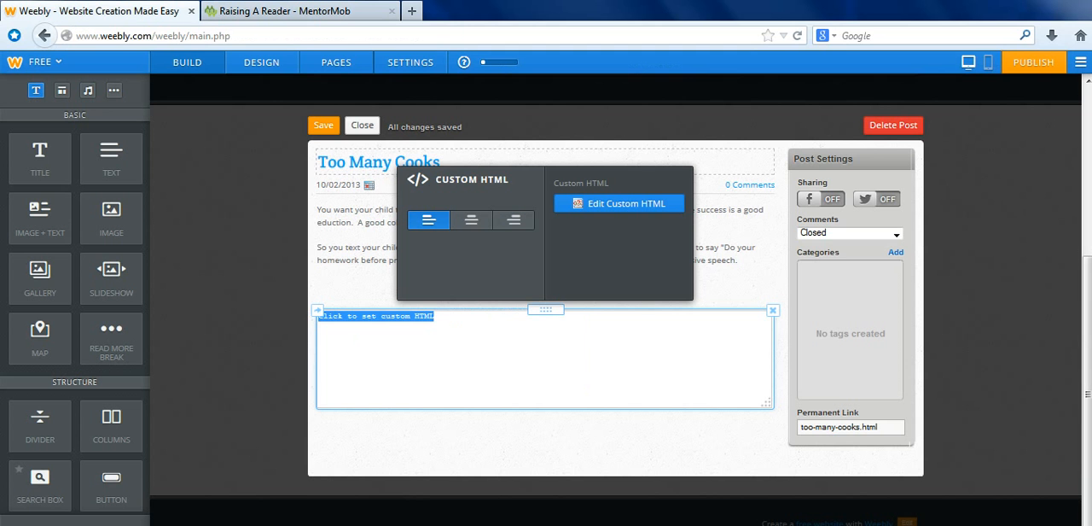
{"action": "type", "text": "<iframe src=\"http://www.mentormob.com//learn/widget/17449/580/99cc33/3-0\" frameborder=\"0\" marginheight=\"0\" marginheight=\"0\" scrolling=\"no\" style=\"background:#99cc33; border-radius:10px; -moz-border-radius:10px; -webkit-border-radius:10px; width:580px; height:248px; overflow: hidden;\"></iframe><div style=\"padding: 2px 0 0 10px;\">Create your own Playlist on <a href=\"http://www.mentormob.com\">MentorMob!</a></div>"}
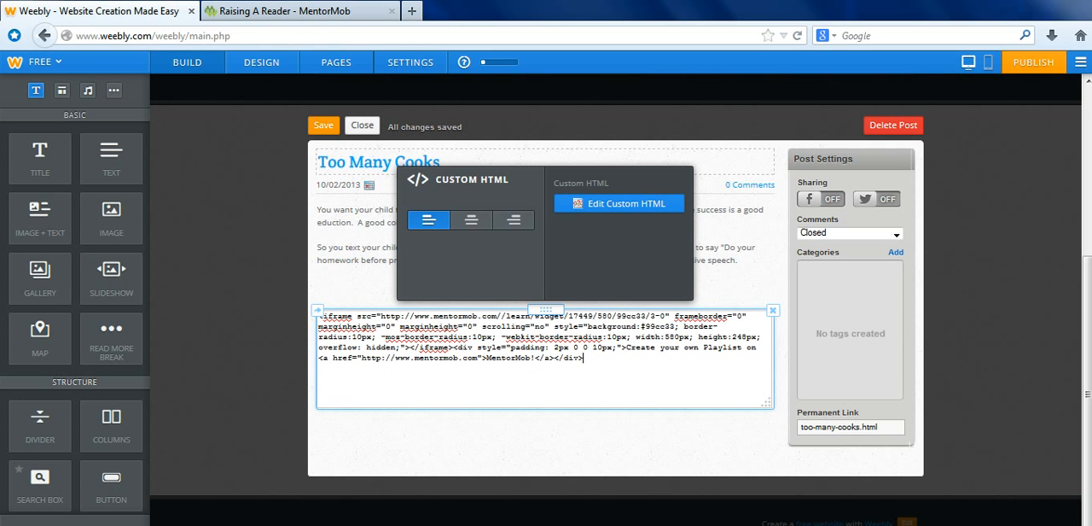
{"action": "left_click", "coordinate": [547, 444]}
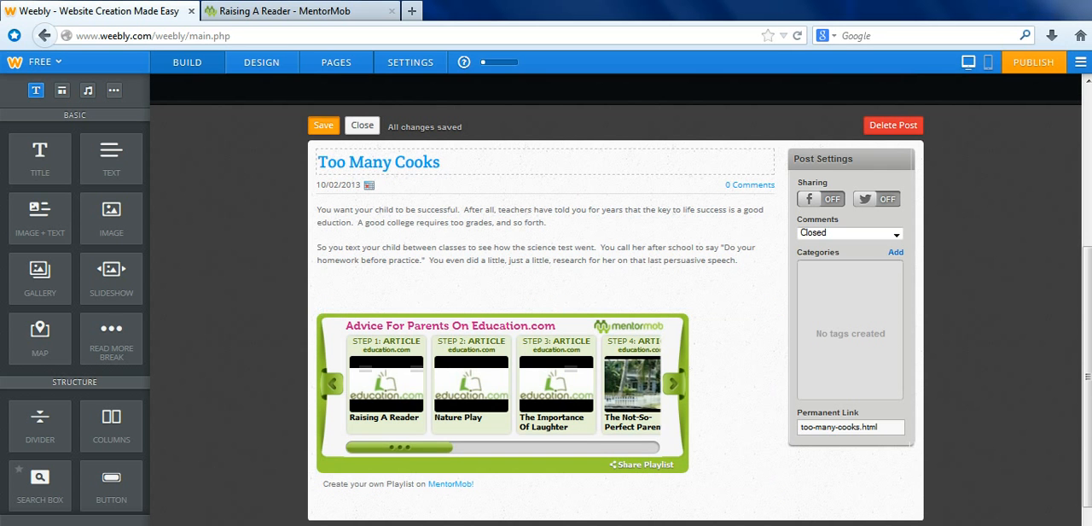
{"action": "left_click", "coordinate": [324, 126]}
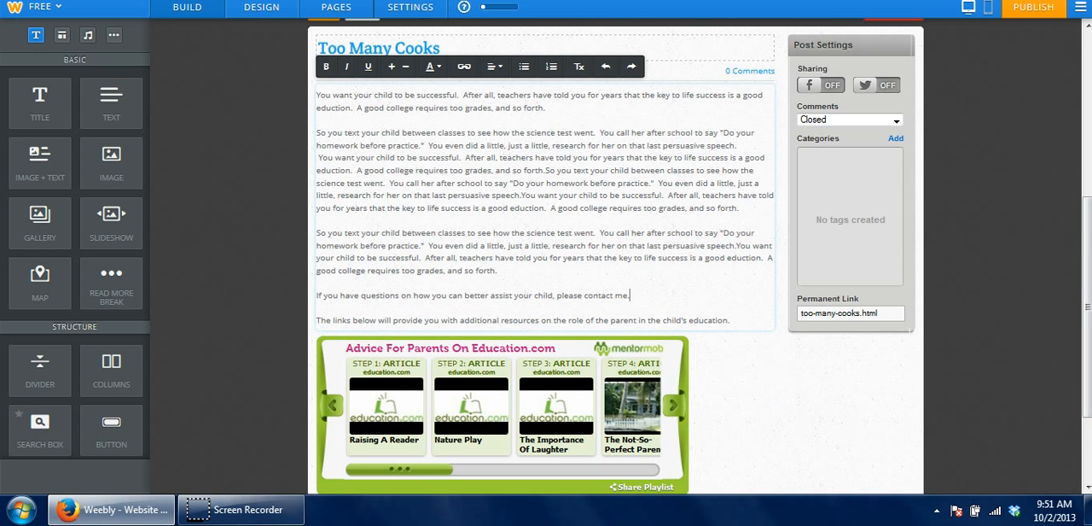
{"action": "left_click_drag", "start_coordinate": [732, 321], "coordinate": [316, 321]}
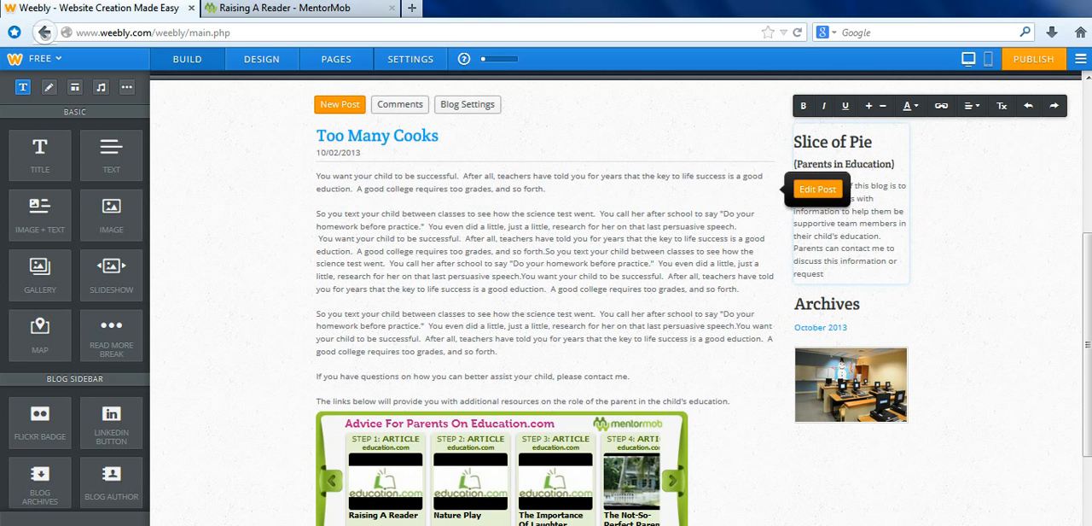
- Review the comment default choices in the blog settings and close the dialog
{"action": "left_click", "coordinate": [468, 104]}
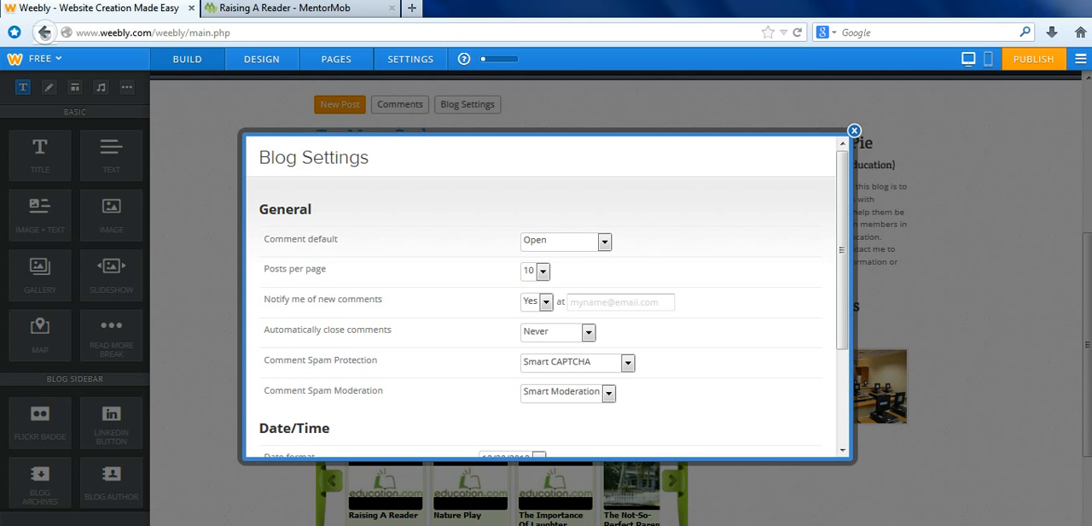
{"action": "left_click", "coordinate": [605, 242]}
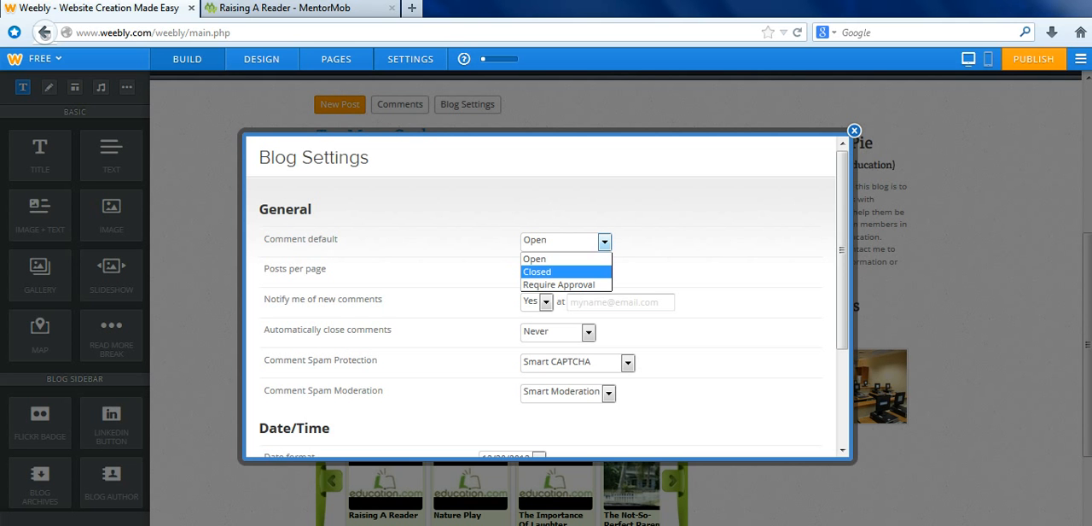
{"action": "left_click", "coordinate": [605, 243]}
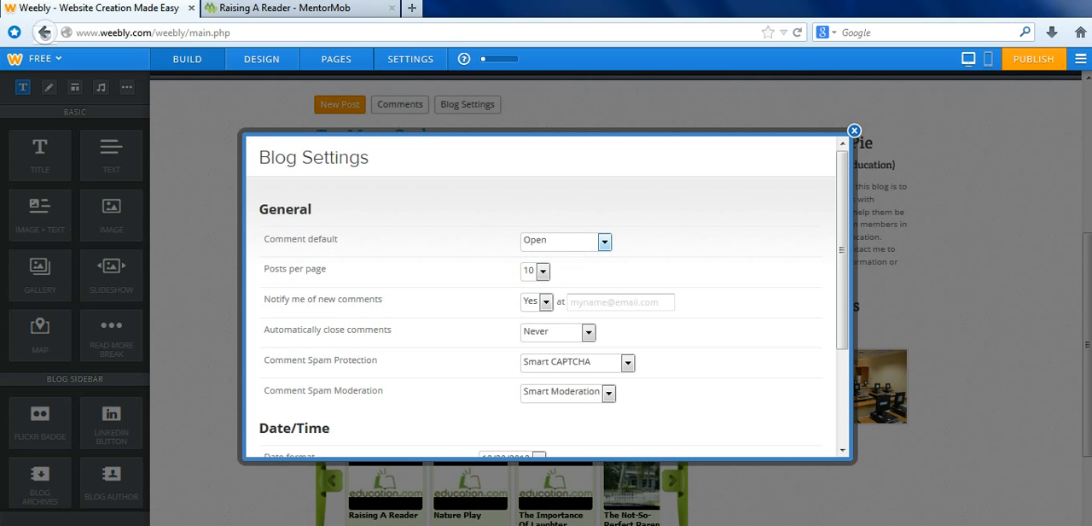
{"action": "left_click", "coordinate": [44, 33]}
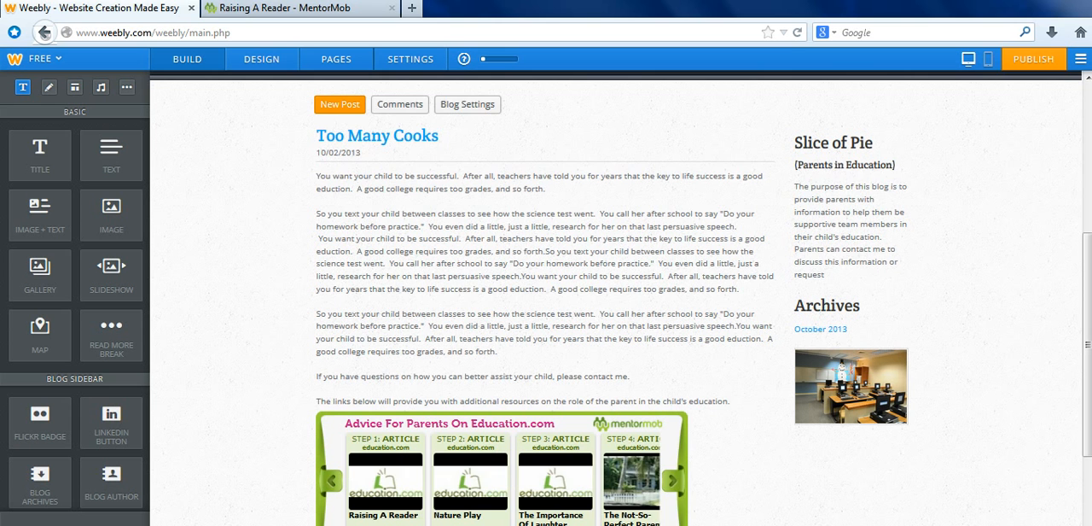
- Publish the website and open its live version
{"action": "scroll", "coordinate": [620, 297], "scroll_direction": "down", "scroll_amount": 1}
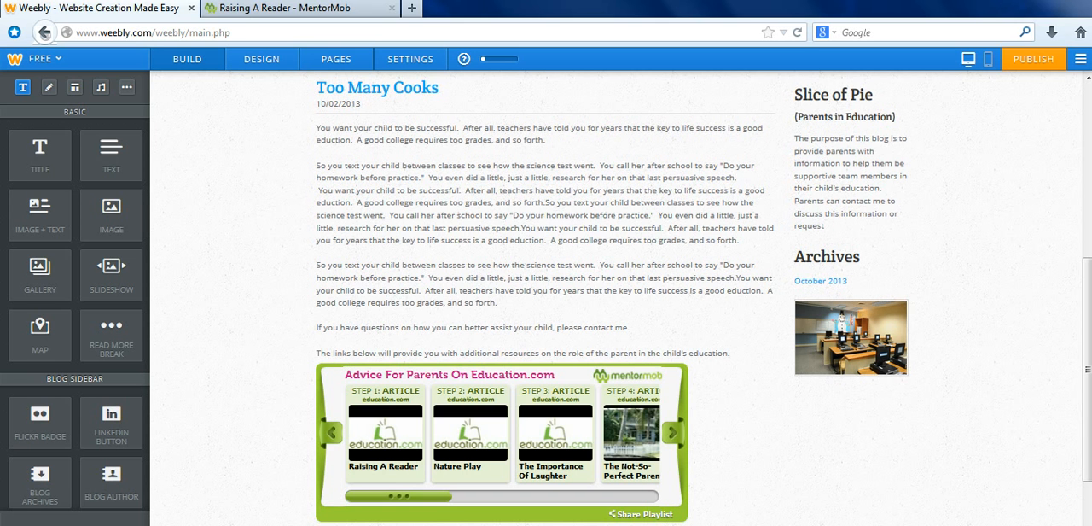
{"action": "left_click", "coordinate": [547, 141]}
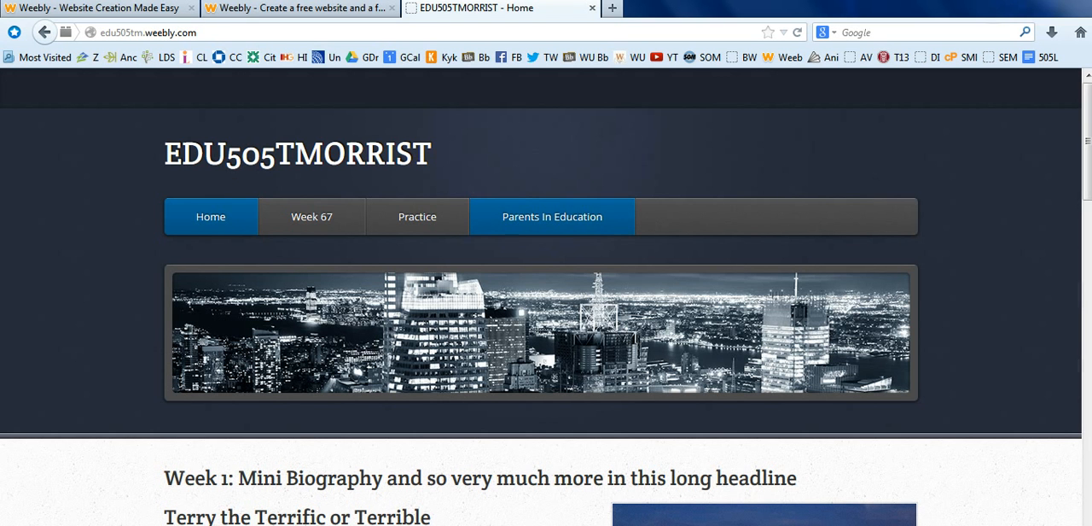
- Open the Parents In Education page on the live site and review its post, embedded playlist and sidebar
{"action": "left_click", "coordinate": [552, 217]}
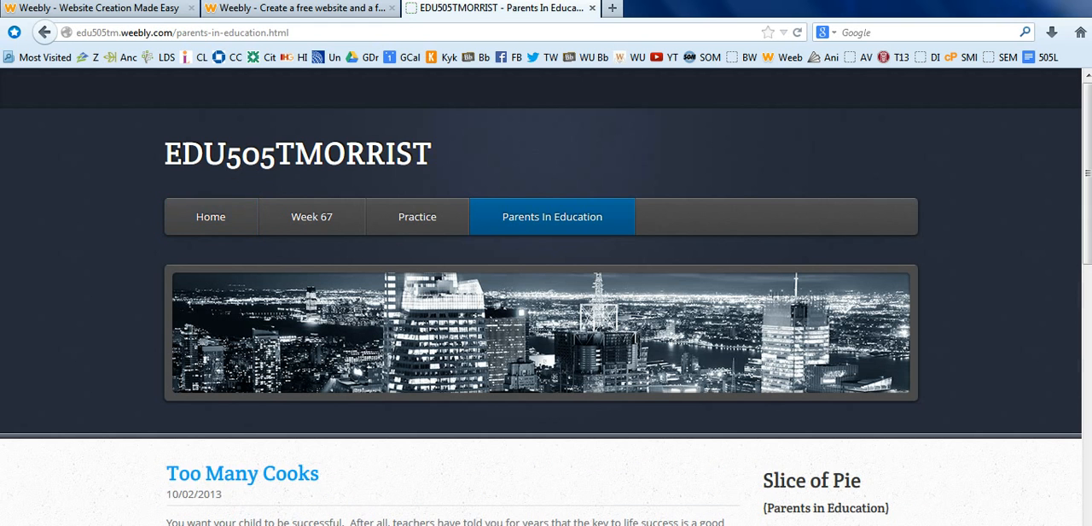
{"action": "scroll", "coordinate": [546, 299], "scroll_direction": "down", "scroll_amount": 5}
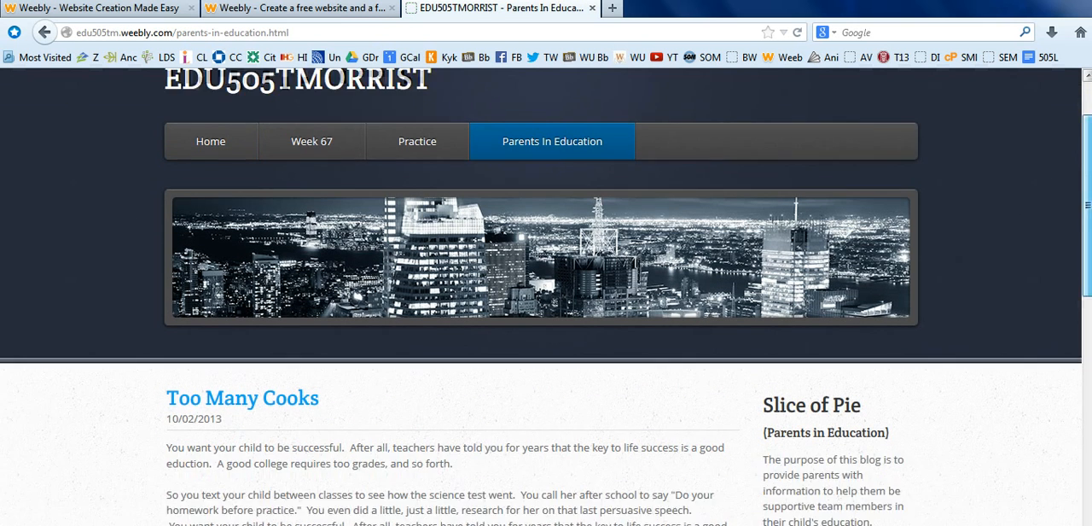
{"action": "scroll", "coordinate": [546, 299], "scroll_direction": "down", "scroll_amount": 5}
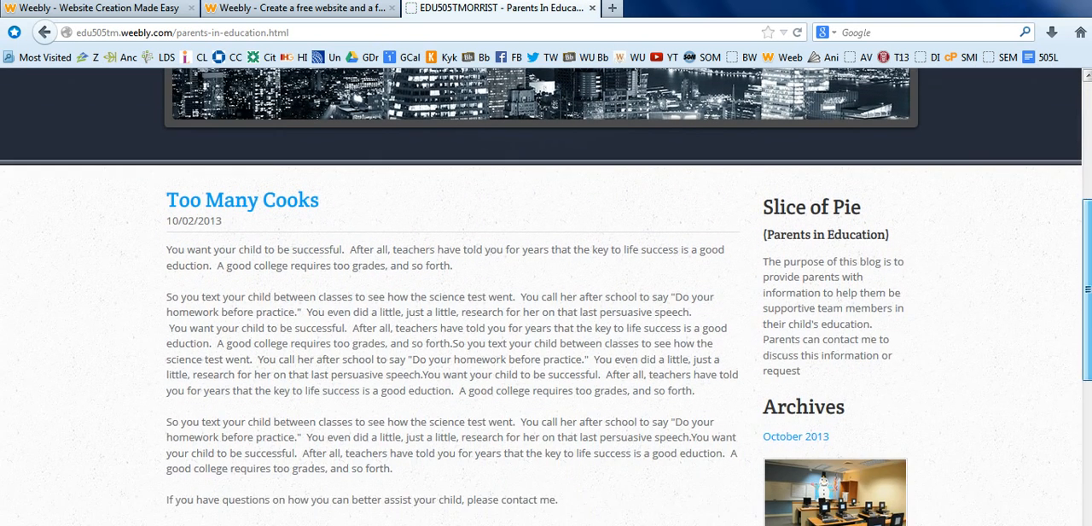
{"action": "scroll", "coordinate": [546, 298], "scroll_direction": "down", "scroll_amount": 6}
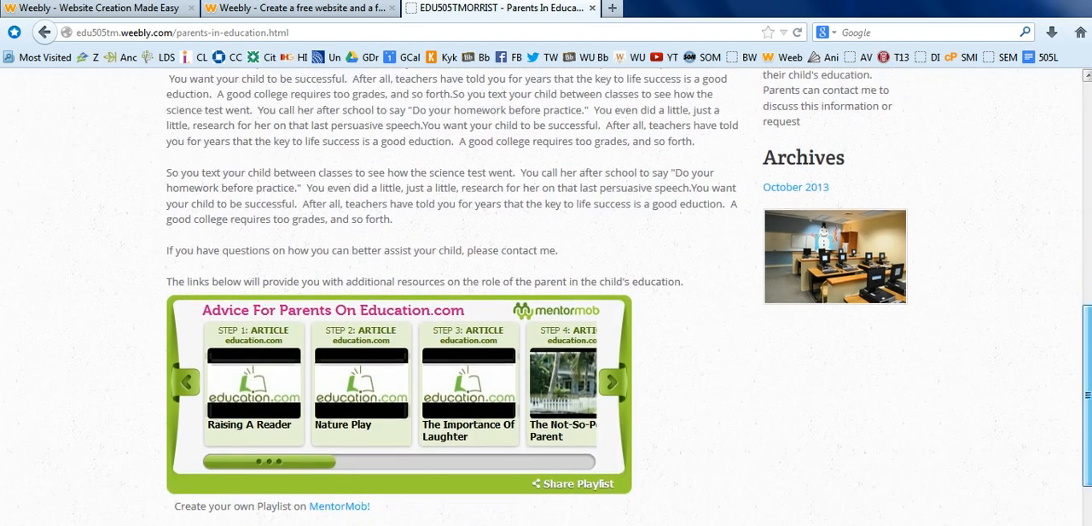
{"action": "scroll", "coordinate": [546, 299], "scroll_direction": "up", "scroll_amount": 13}
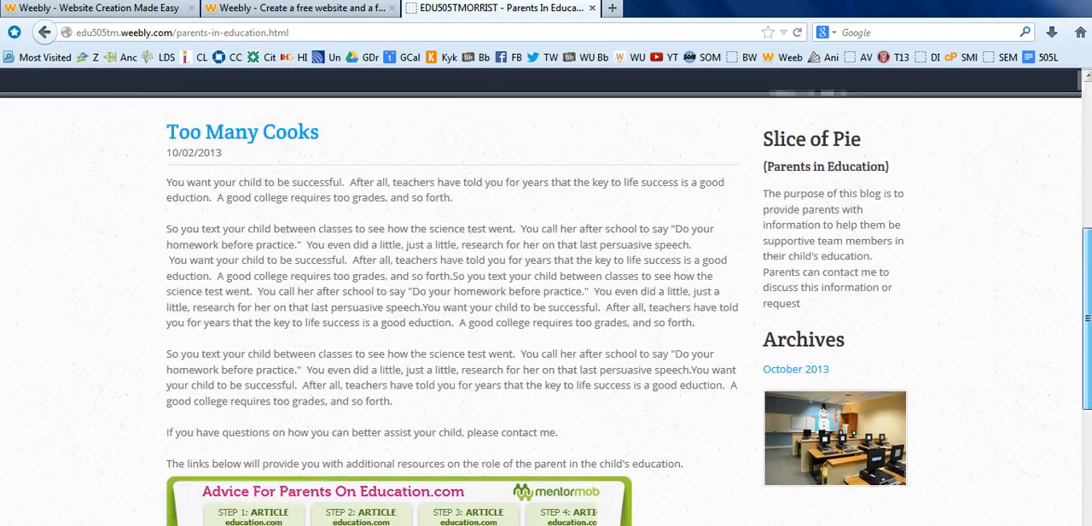
{"action": "scroll", "coordinate": [546, 299], "scroll_direction": "up", "scroll_amount": 1}
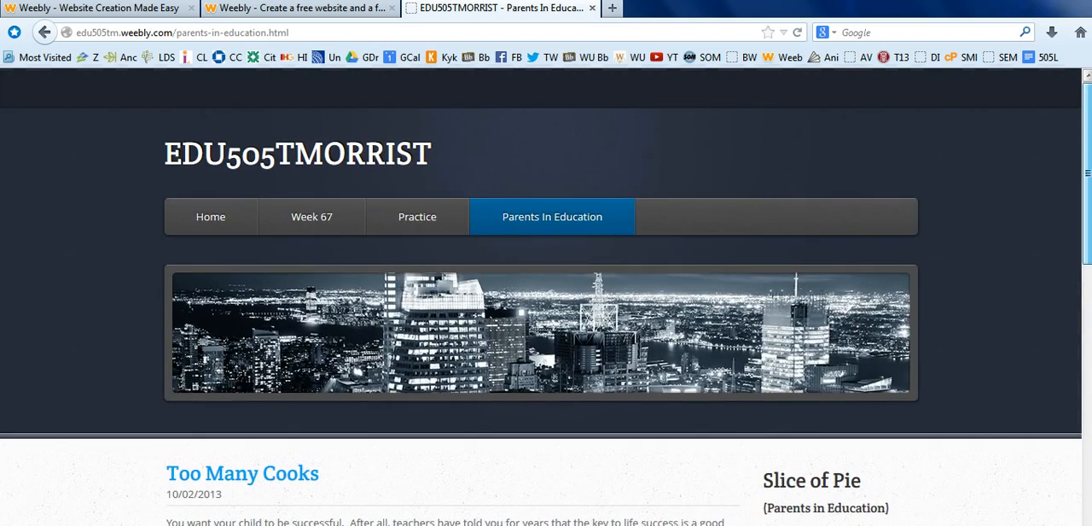